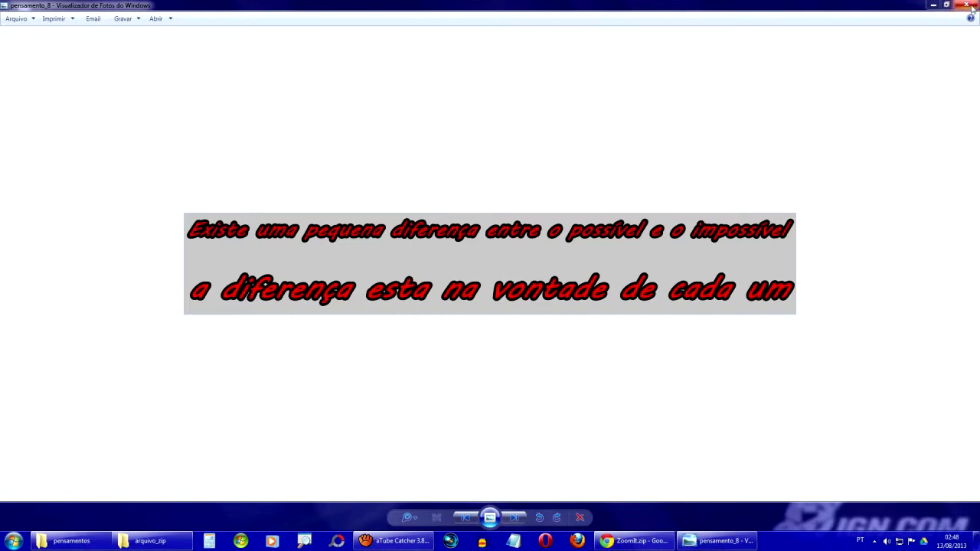
Switch to the browser to view the ZoomIt.zip download page on MediaFire, and return to the desktop
{"action": "left_click", "coordinate": [933, 6]}
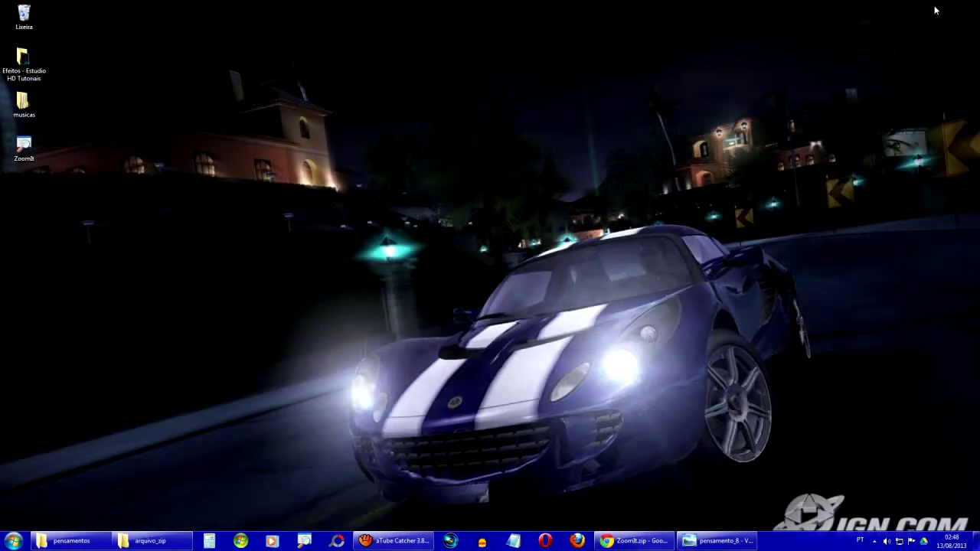
{"action": "left_click", "coordinate": [634, 545]}
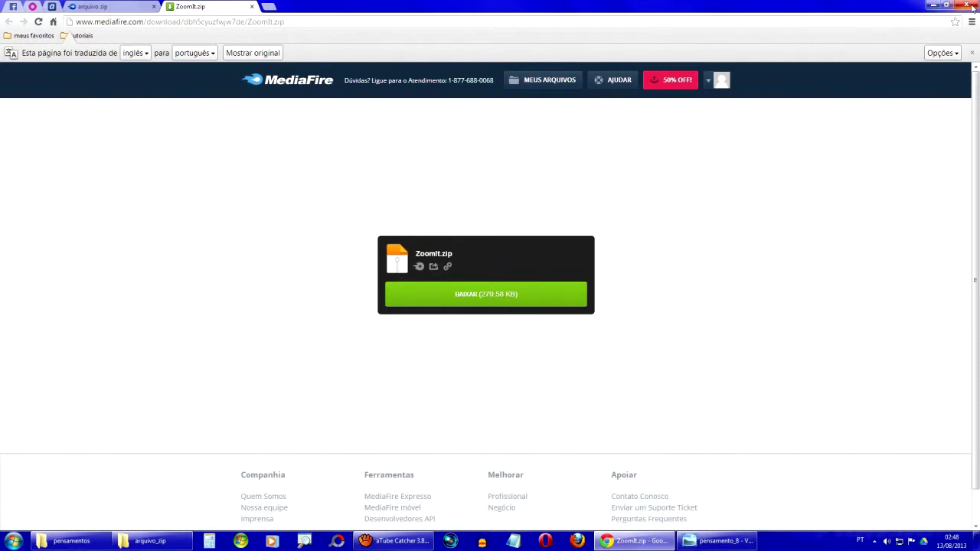
{"action": "left_click", "coordinate": [934, 5]}
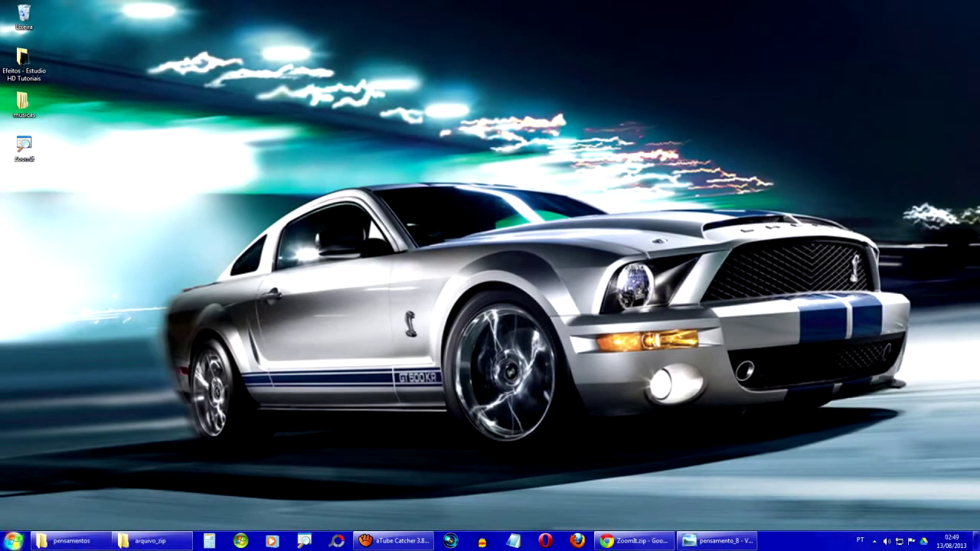
Open the ZoomIt archive from the arquivo_zip folder in WinRAR and maximize its window
{"action": "left_click", "coordinate": [168, 540]}
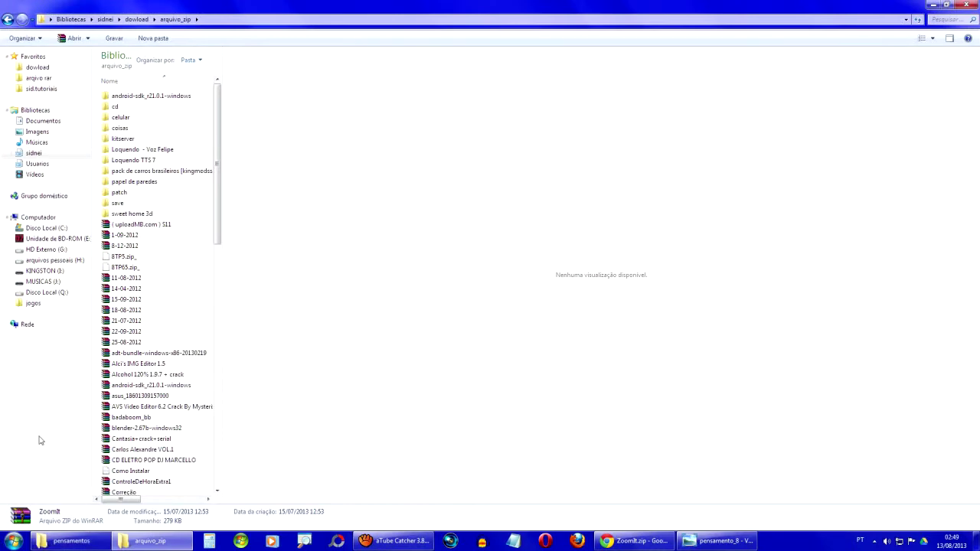
{"action": "left_click_drag", "start_coordinate": [219, 143], "coordinate": [204, 467]}
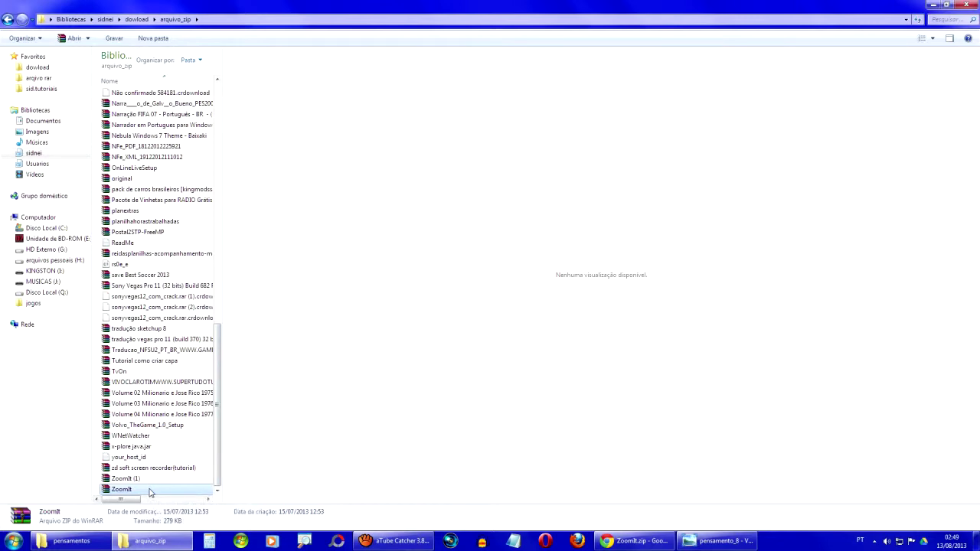
{"action": "double_click", "coordinate": [150, 490]}
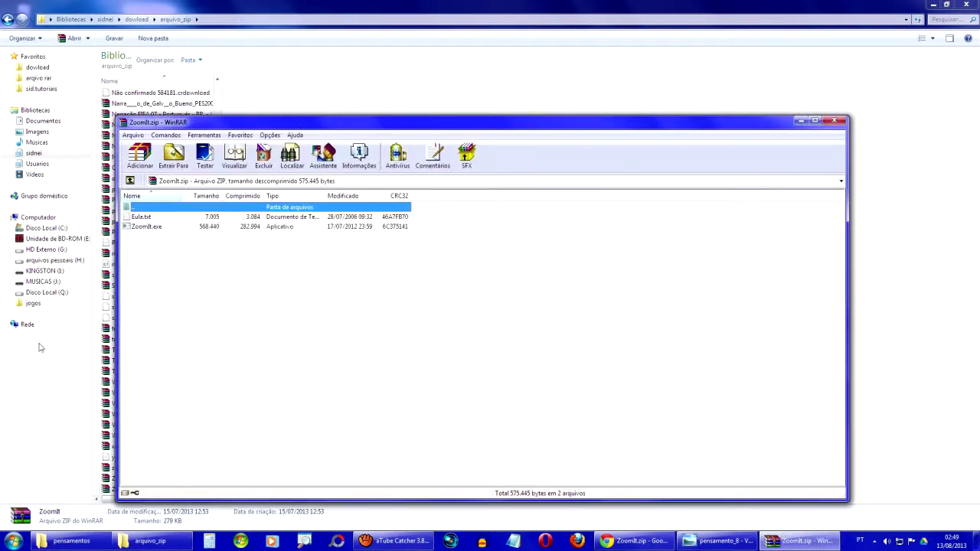
{"action": "left_click", "coordinate": [814, 120]}
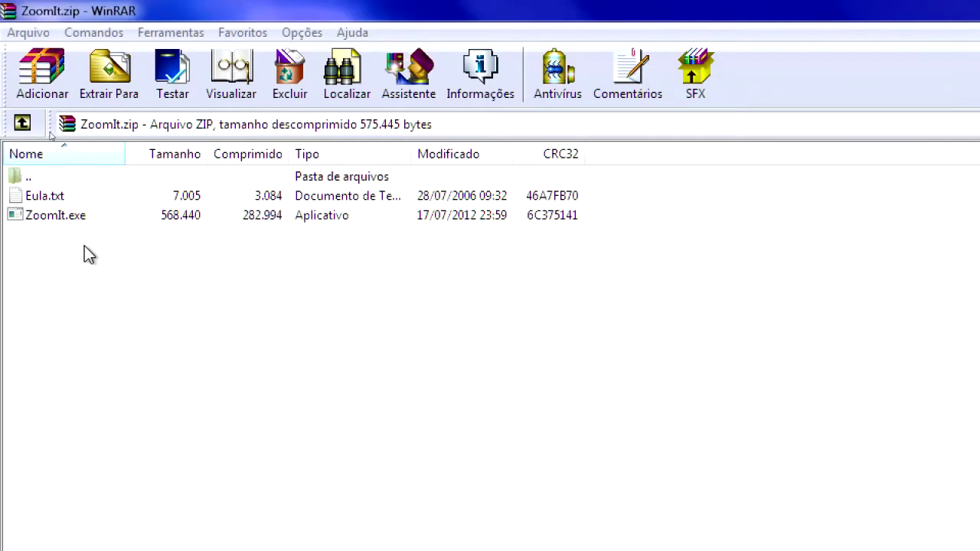
Prepare extracting ZoomIt.exe to Área de Trabalho, cancel the extraction and minimize the open windows
{"action": "left_click", "coordinate": [80, 219]}
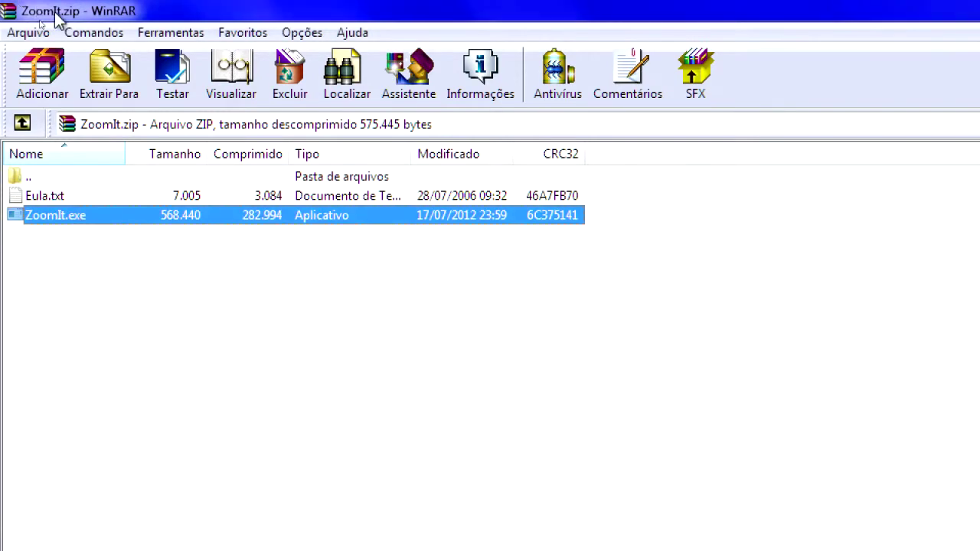
{"action": "left_click", "coordinate": [117, 77]}
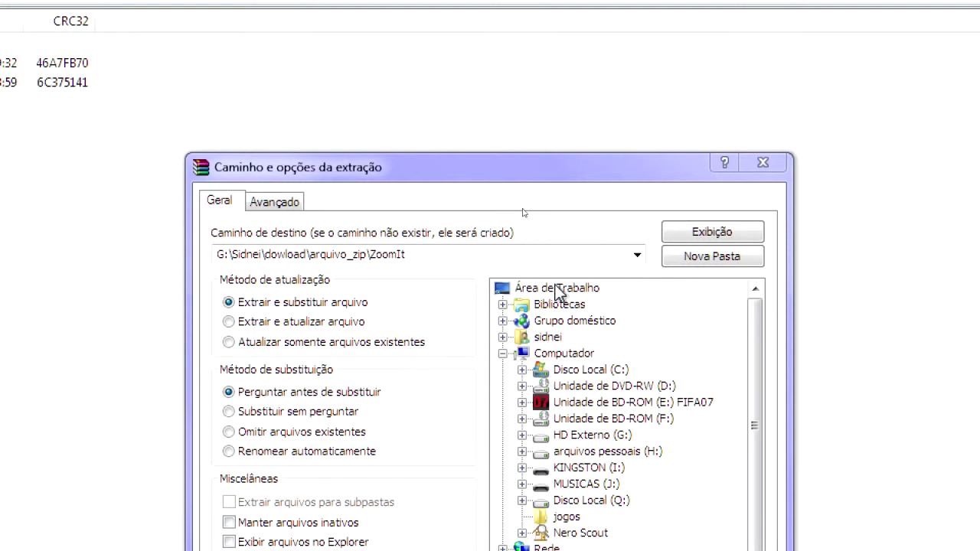
{"action": "left_click", "coordinate": [558, 289]}
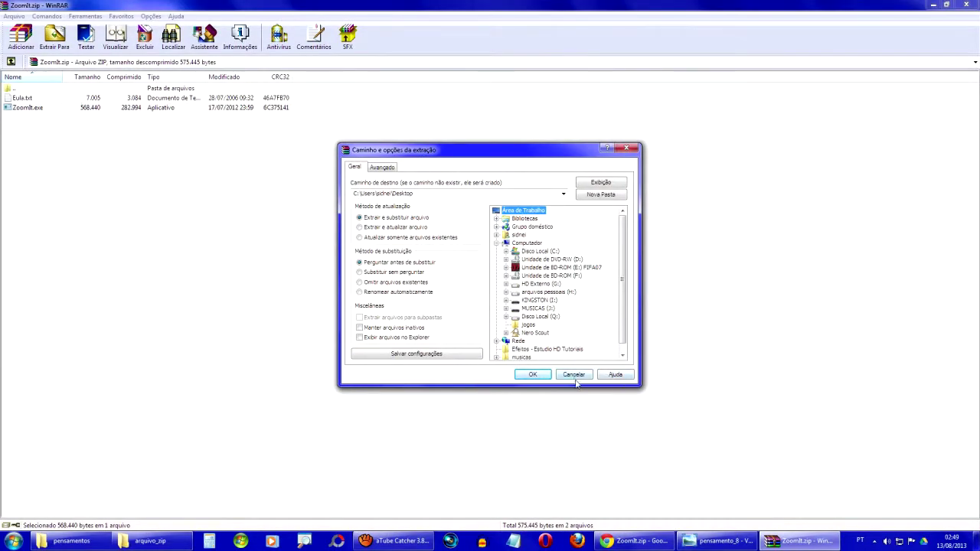
{"action": "left_click", "coordinate": [575, 375]}
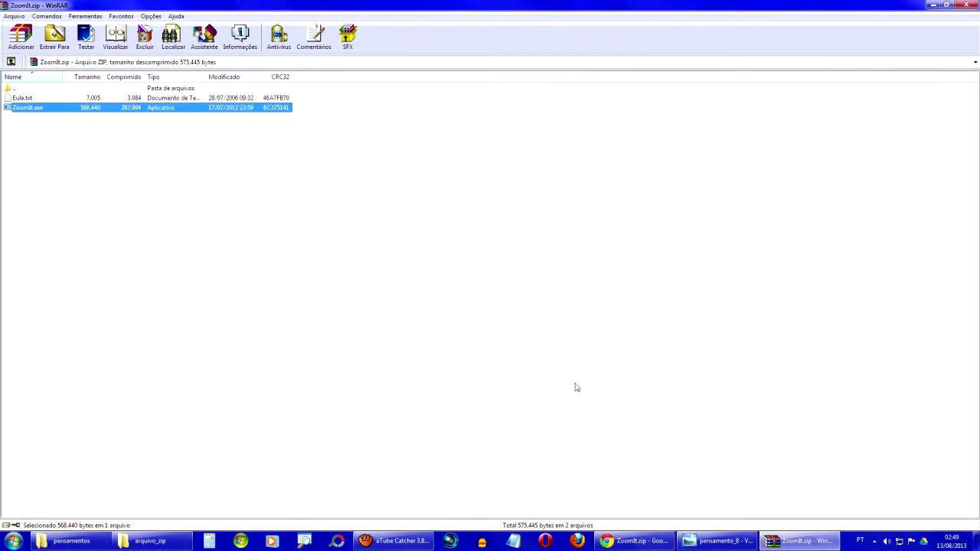
{"action": "left_click", "coordinate": [934, 4]}
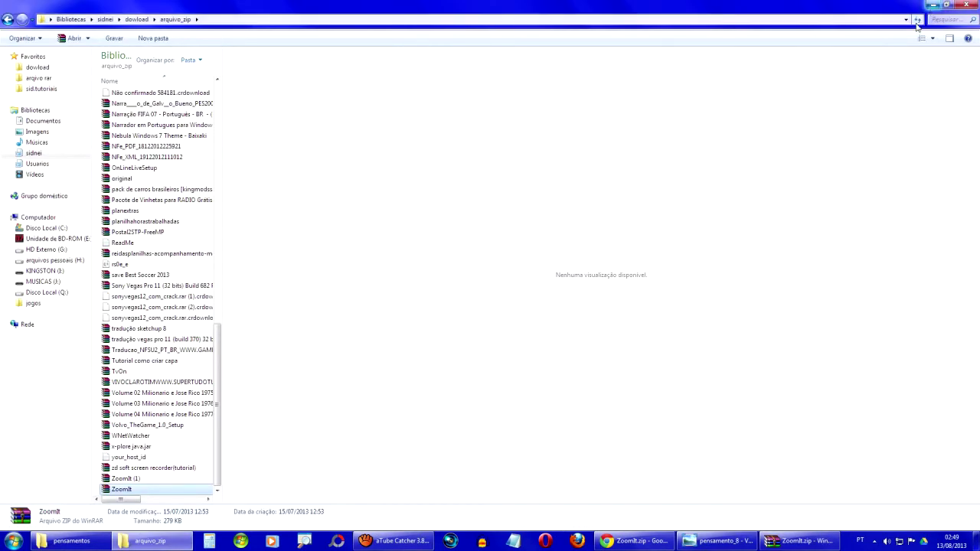
{"action": "left_click", "coordinate": [933, 4]}
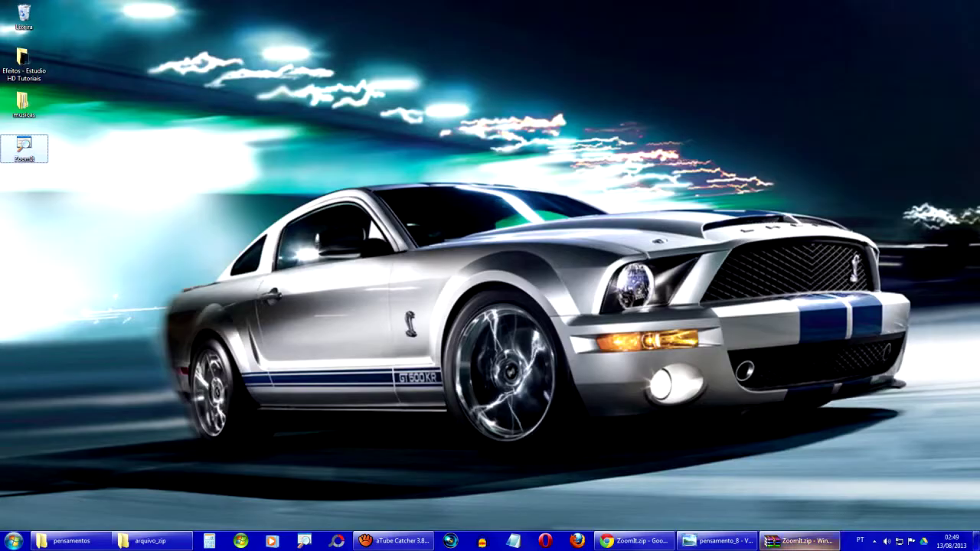
Magnify the taskbar's notification area, examine the ZoomIt icon's options there, and leave the magnified view
{"action": "key", "text": "ctrl+1"}
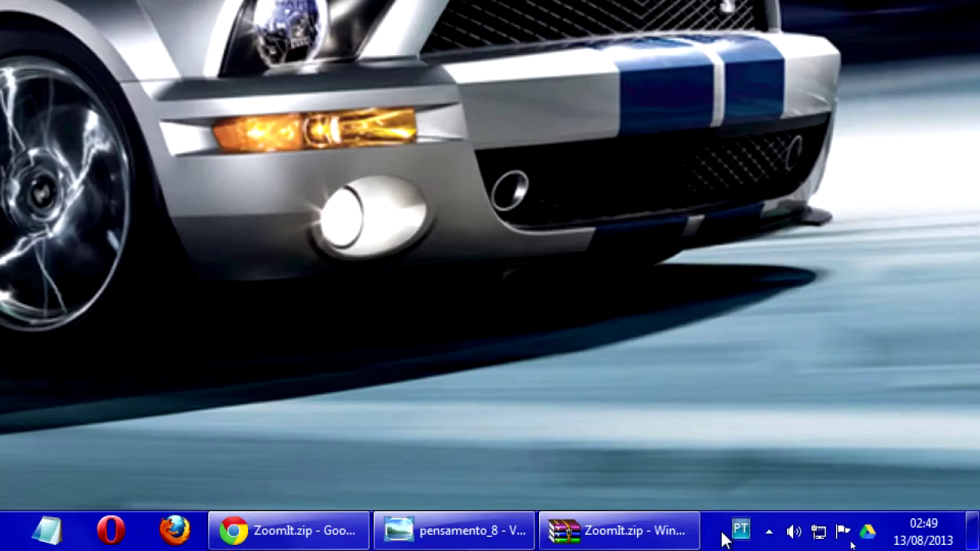
{"action": "left_click", "coordinate": [764, 540]}
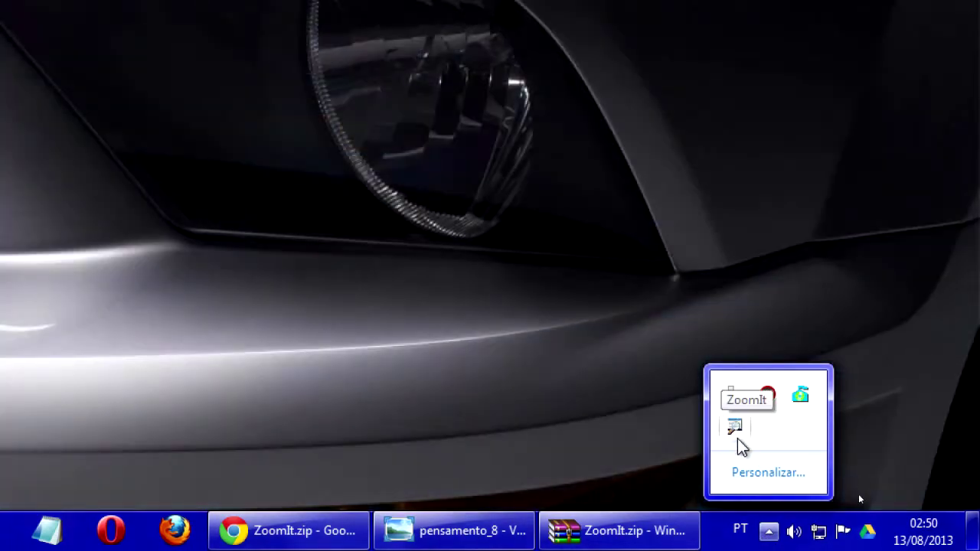
{"action": "right_click", "coordinate": [735, 431]}
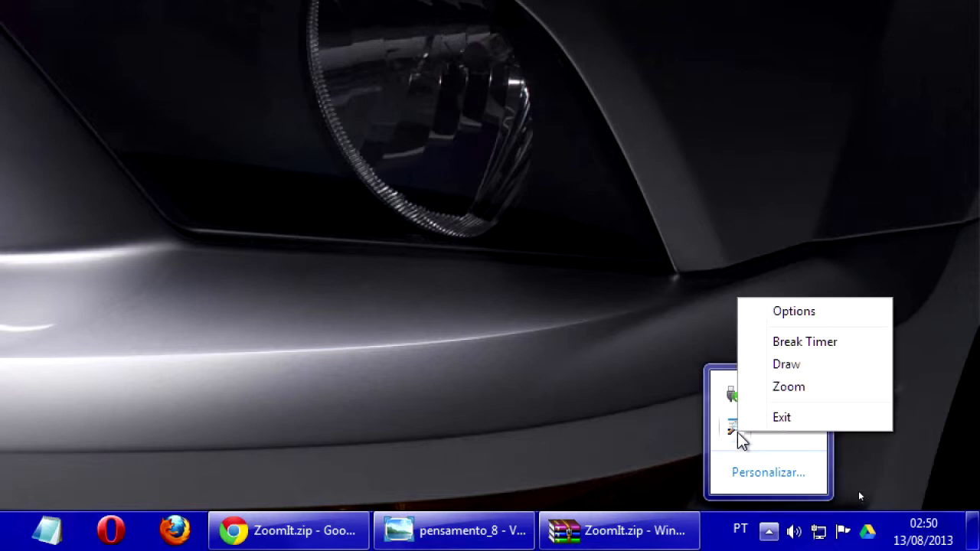
{"action": "left_click", "coordinate": [827, 295]}
{"action": "key", "text": "ctrl+2"}
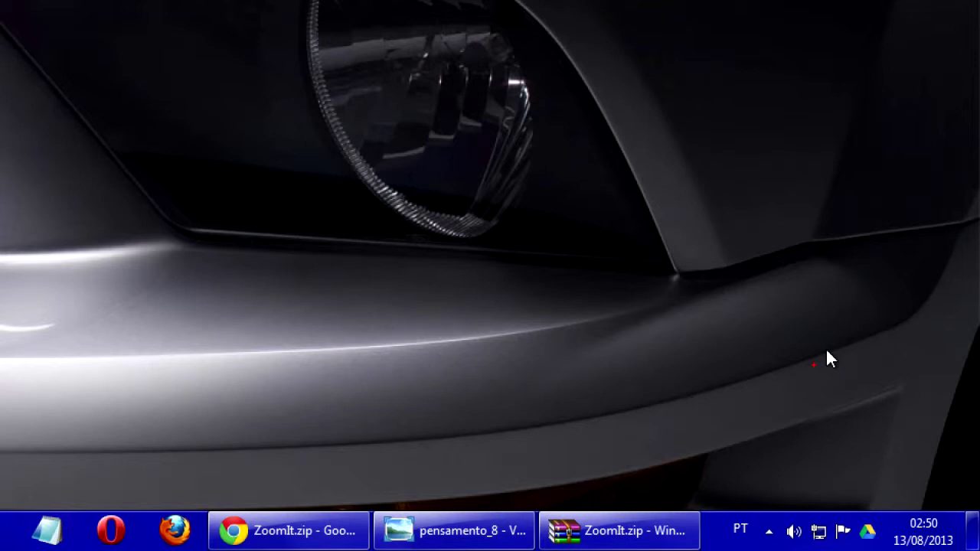
{"action": "key", "text": "Escape"}
{"action": "key", "text": "Escape"}
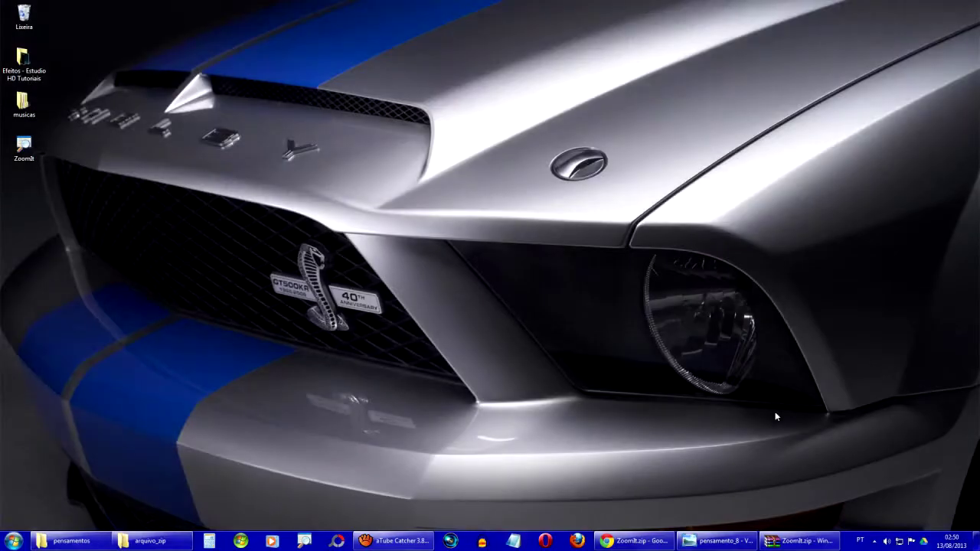
Open ZoomIt's options from the notification area and set the Zoom Toggle hotkey to F3
{"action": "left_click", "coordinate": [874, 542]}
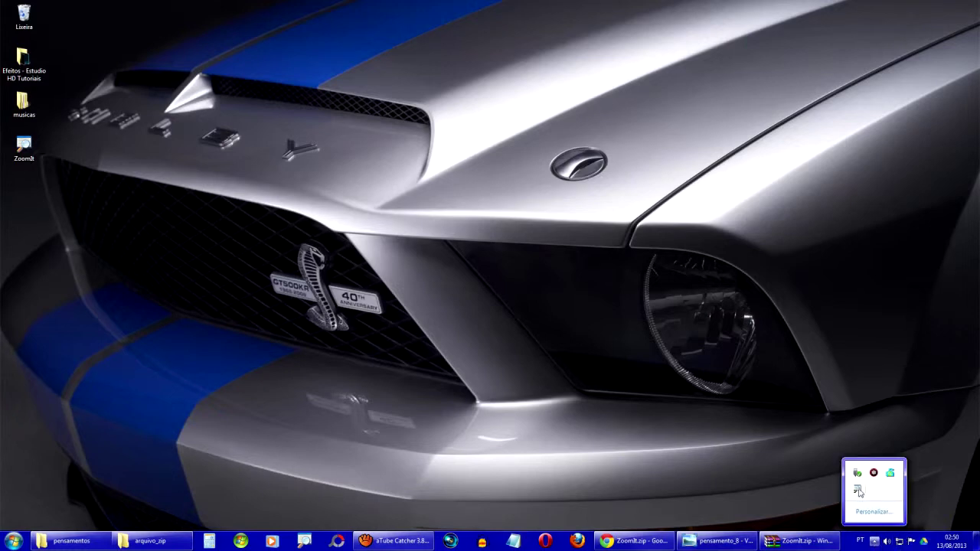
{"action": "right_click", "coordinate": [858, 490]}
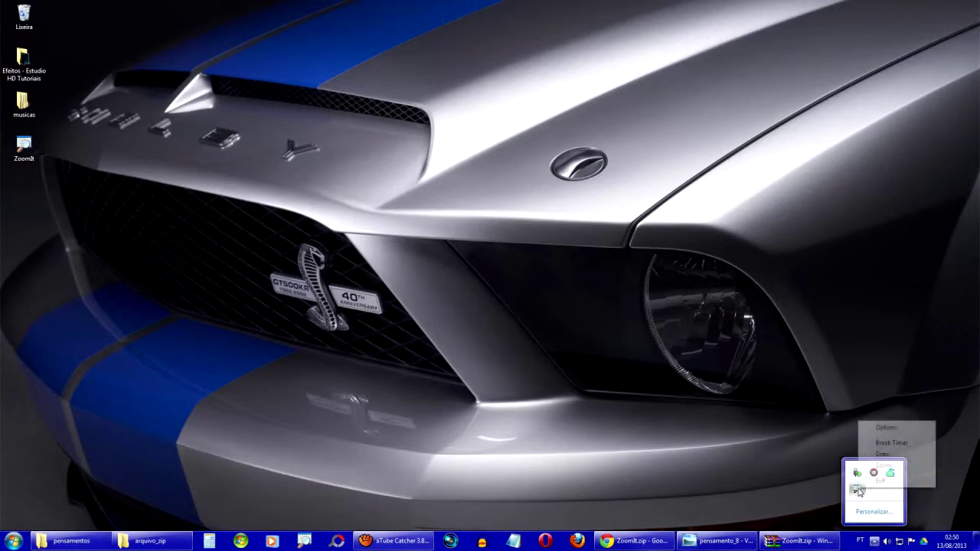
{"action": "left_click", "coordinate": [885, 428]}
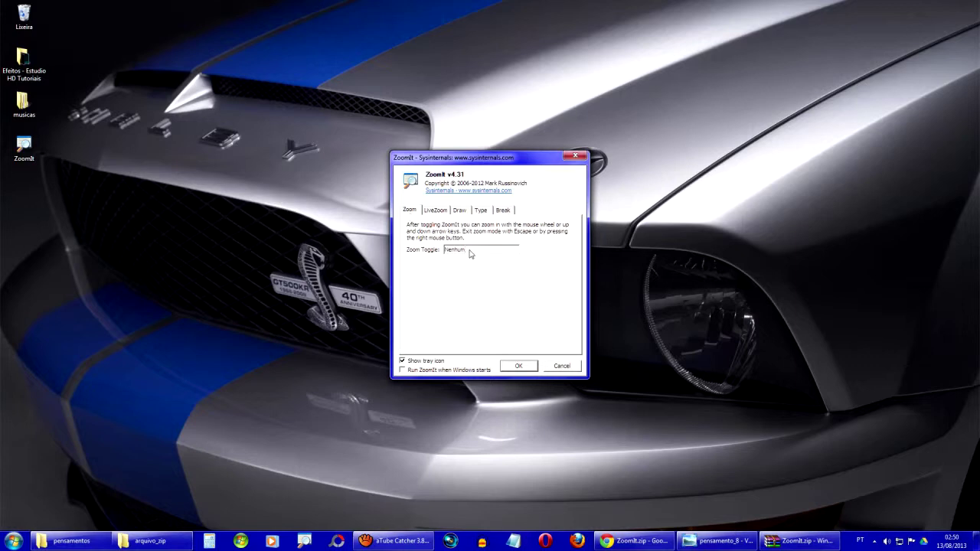
{"action": "key", "text": "F3"}
{"action": "left_click", "coordinate": [516, 366]}
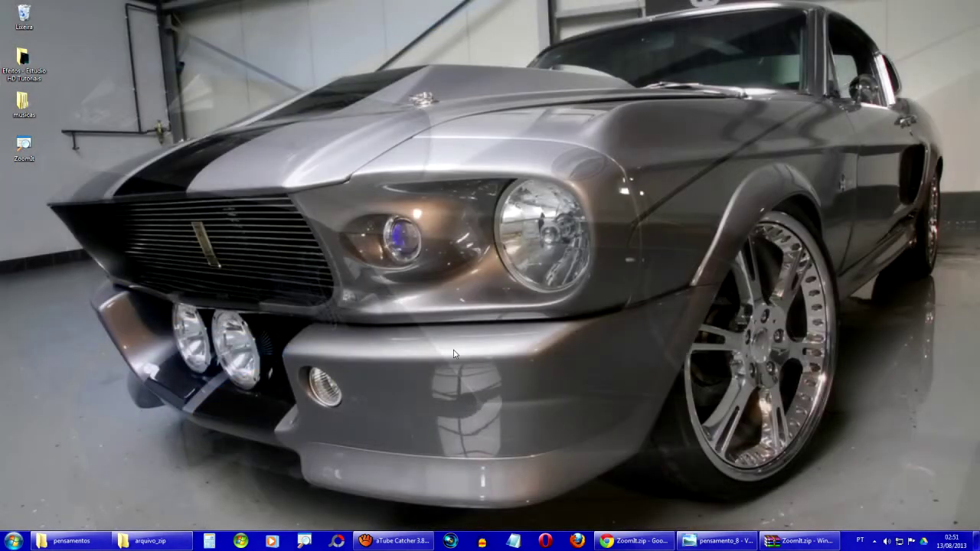
Test the F3 zoom on the desktop by panning over the wallpaper, and return to the normal view
{"action": "key", "text": "F3"}
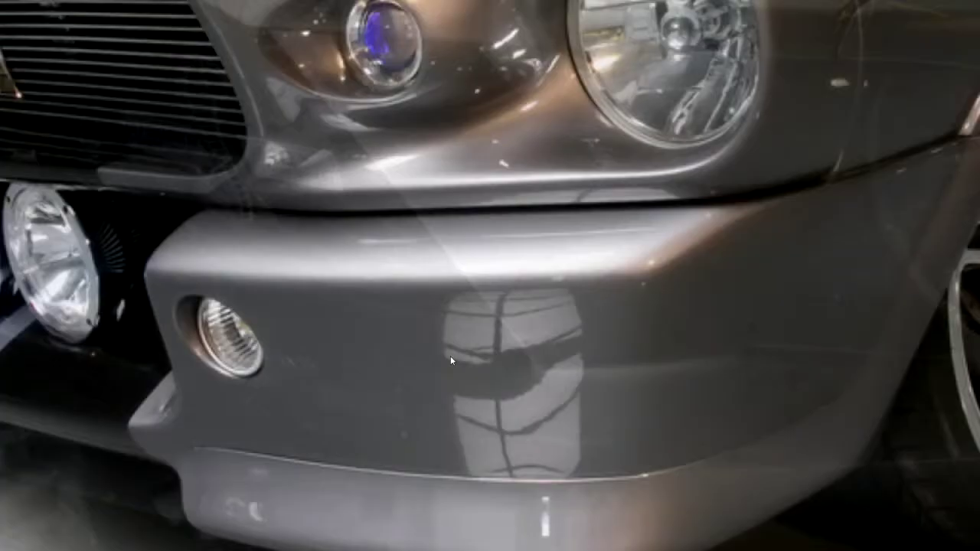
{"action": "scroll", "coordinate": [450, 356], "scroll_direction": "down", "scroll_amount": 3}
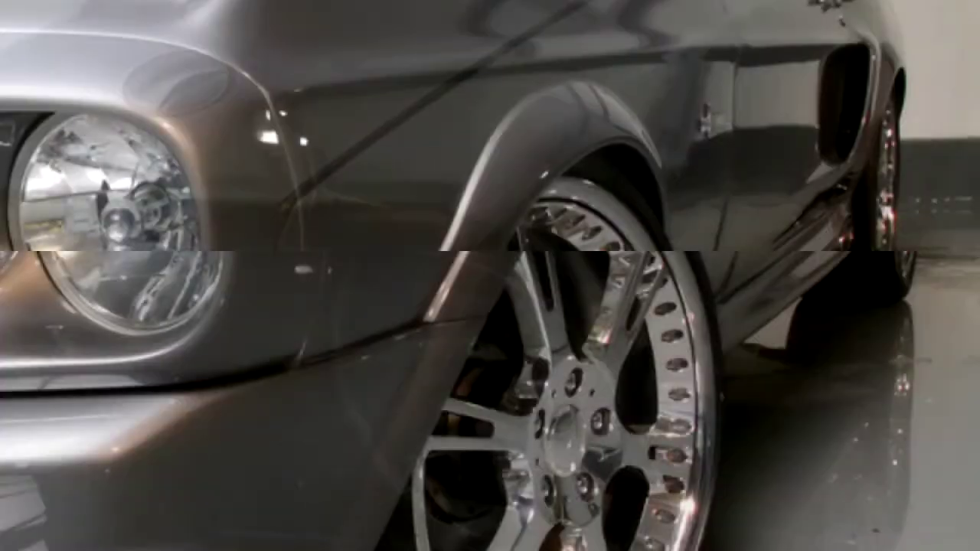
{"action": "key", "text": "Escape"}
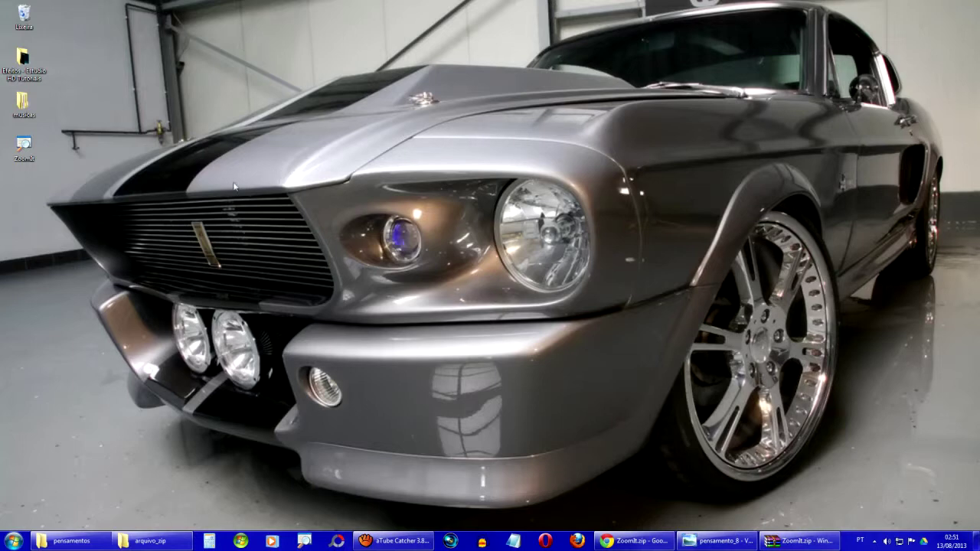
{"action": "right_click", "coordinate": [233, 182]}
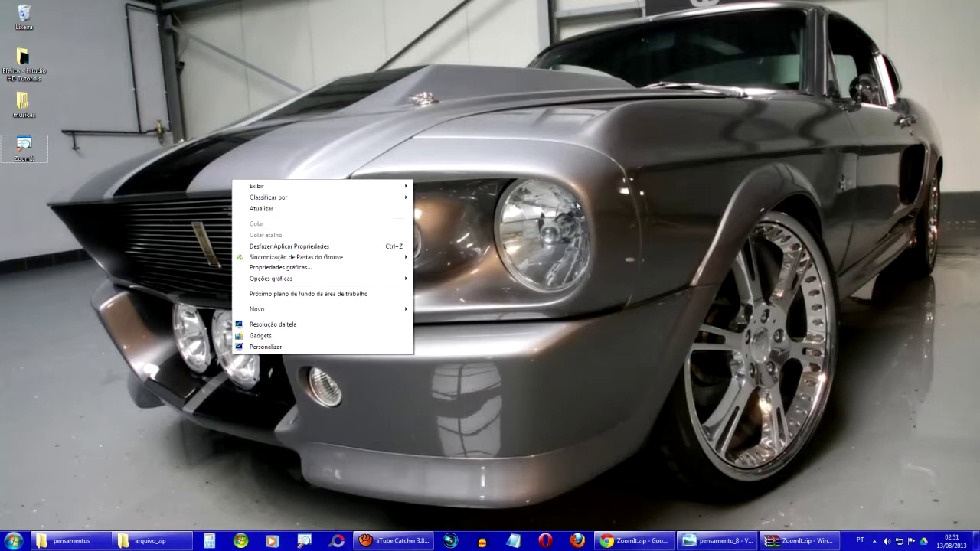
{"action": "left_click", "coordinate": [527, 154]}
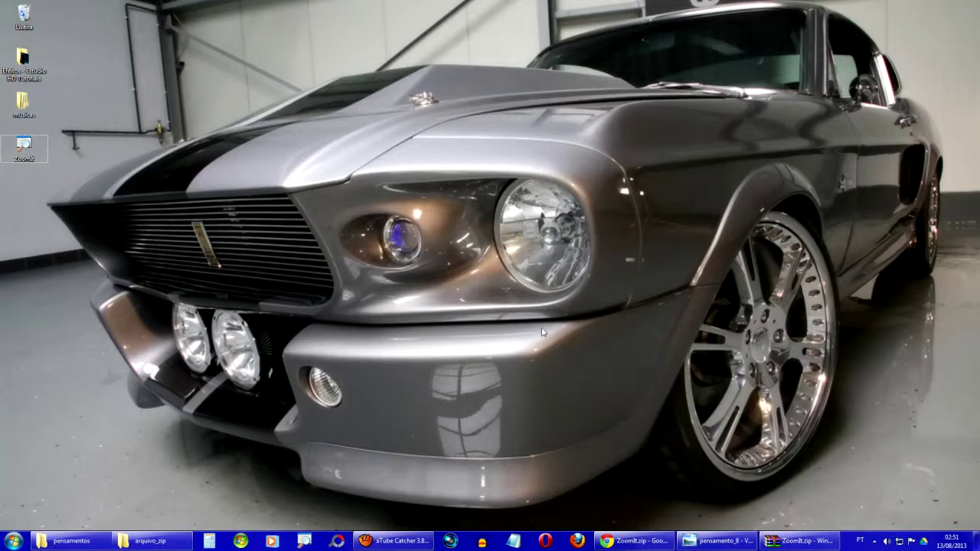
Reopen ZoomIt's options from the notification area and clear the Zoom Toggle hotkey
{"action": "left_click", "coordinate": [873, 541]}
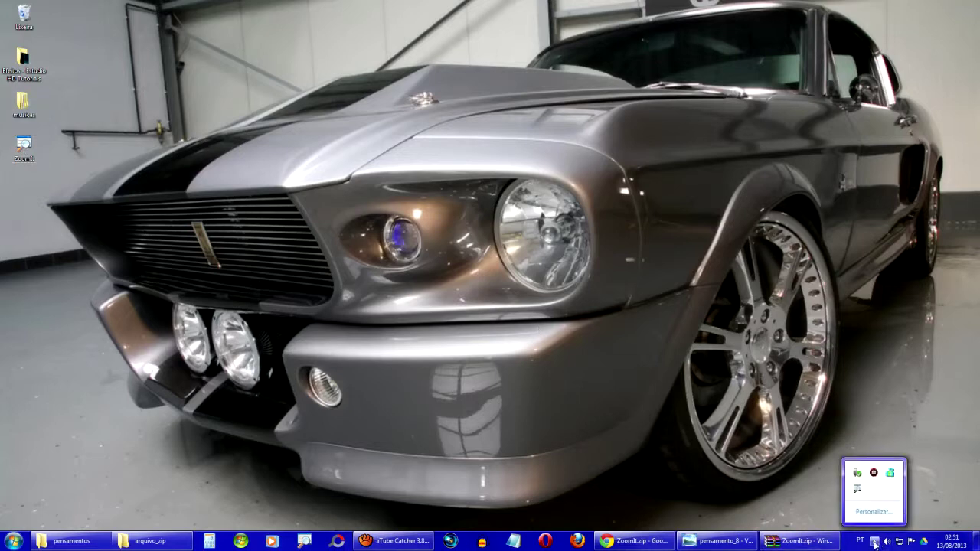
{"action": "right_click", "coordinate": [856, 490]}
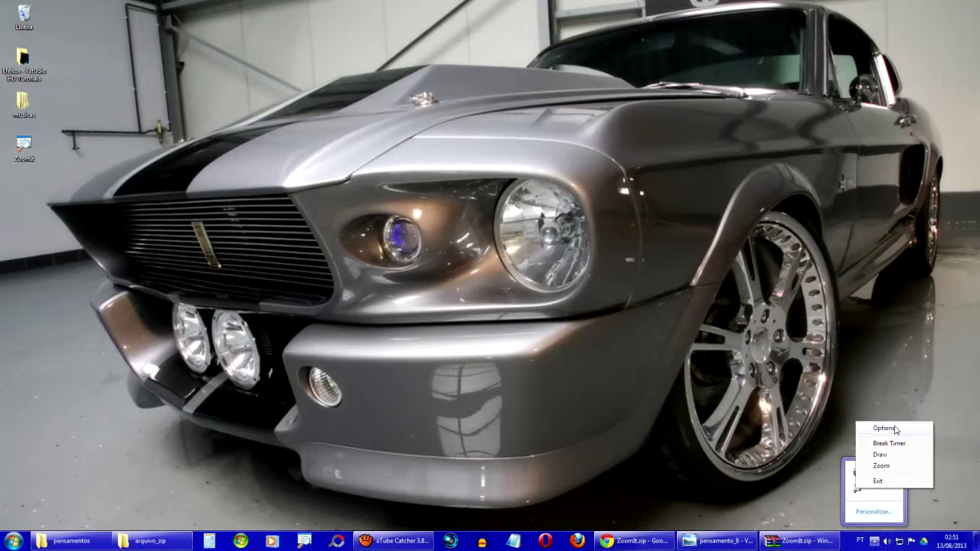
{"action": "left_click", "coordinate": [885, 429]}
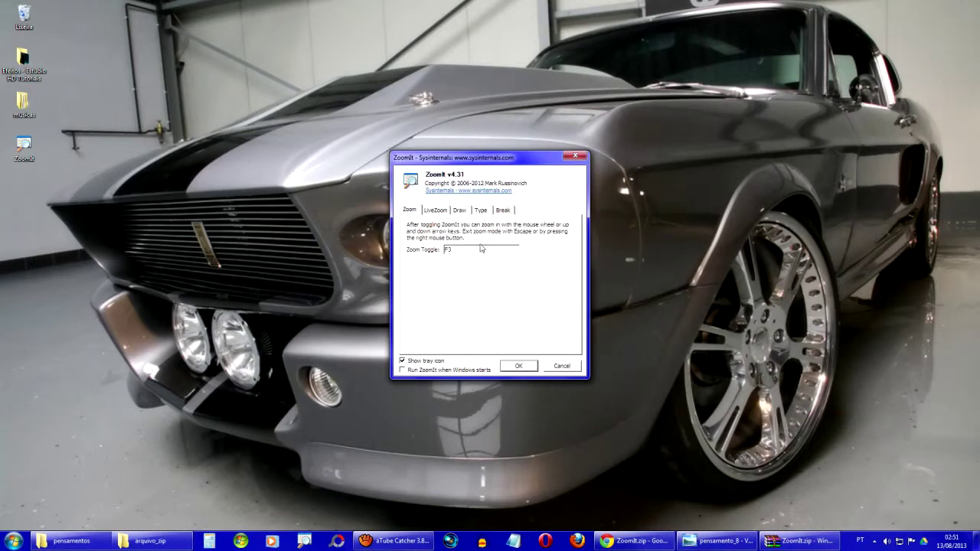
{"action": "key", "text": "BackSpace"}
Review ZoomIt's LiveZoom, Draw, Type and Break settings, and open the advanced break timer options
{"action": "left_click", "coordinate": [433, 210]}
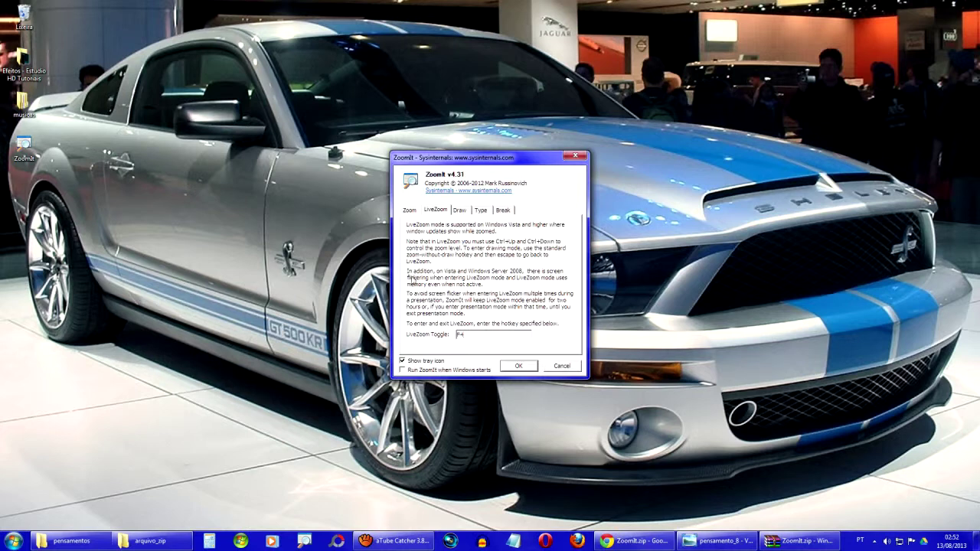
{"action": "left_click", "coordinate": [460, 210]}
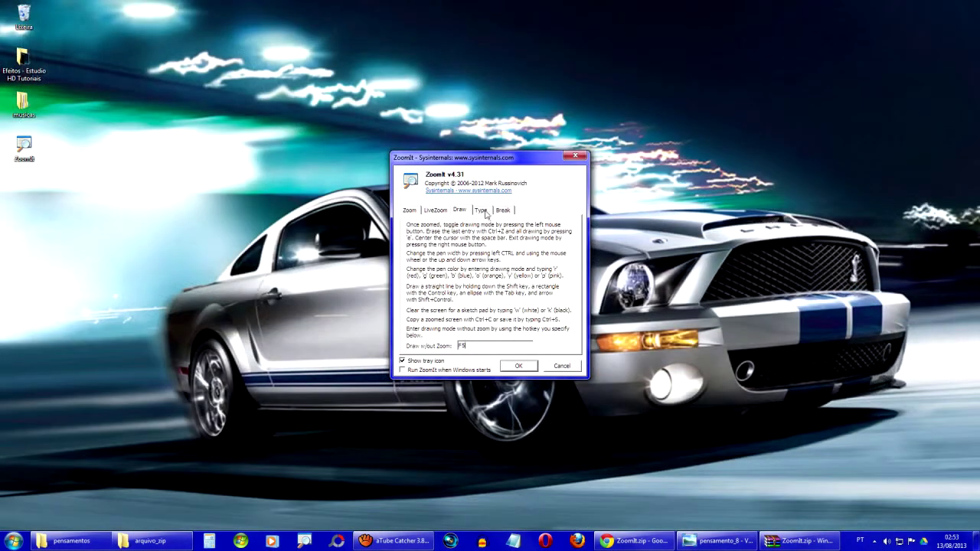
{"action": "left_click", "coordinate": [481, 210]}
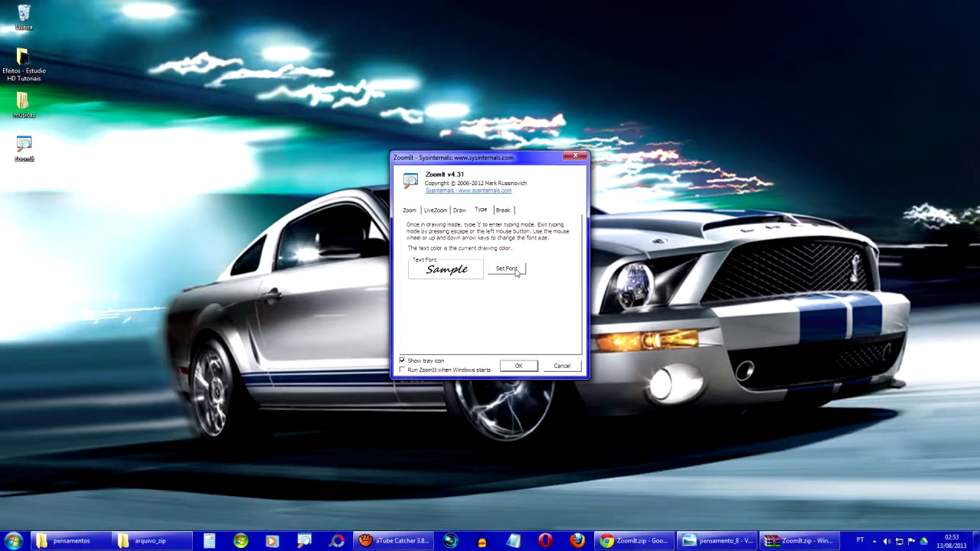
{"action": "left_click", "coordinate": [507, 210]}
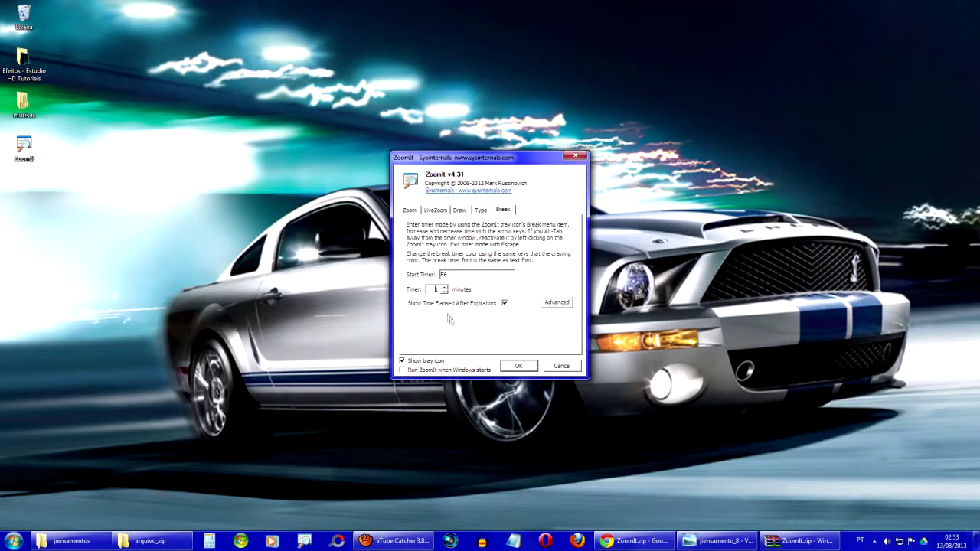
{"action": "left_click", "coordinate": [559, 305]}
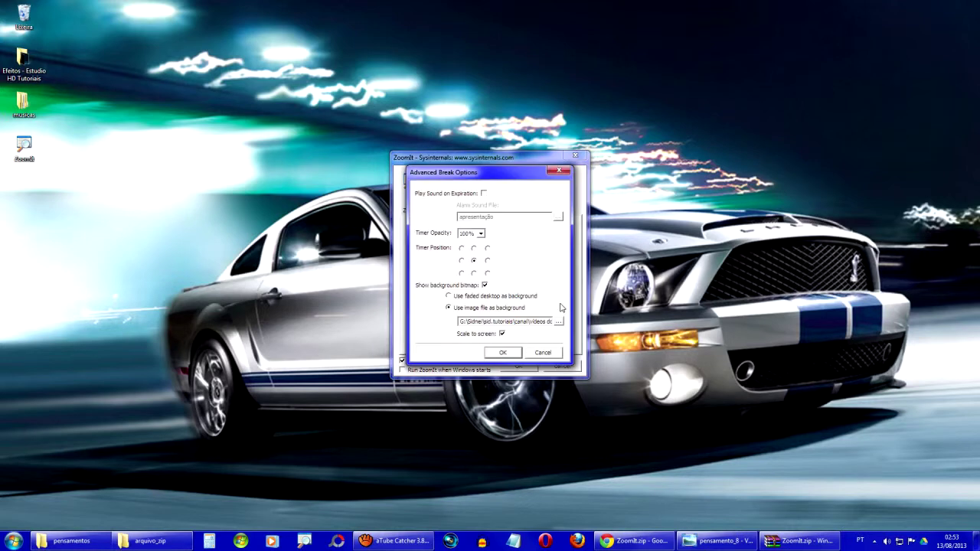
Try enabling Play Sound on Expiration in the advanced break options and browsing for an alarm sound file
{"action": "left_click", "coordinate": [559, 171]}
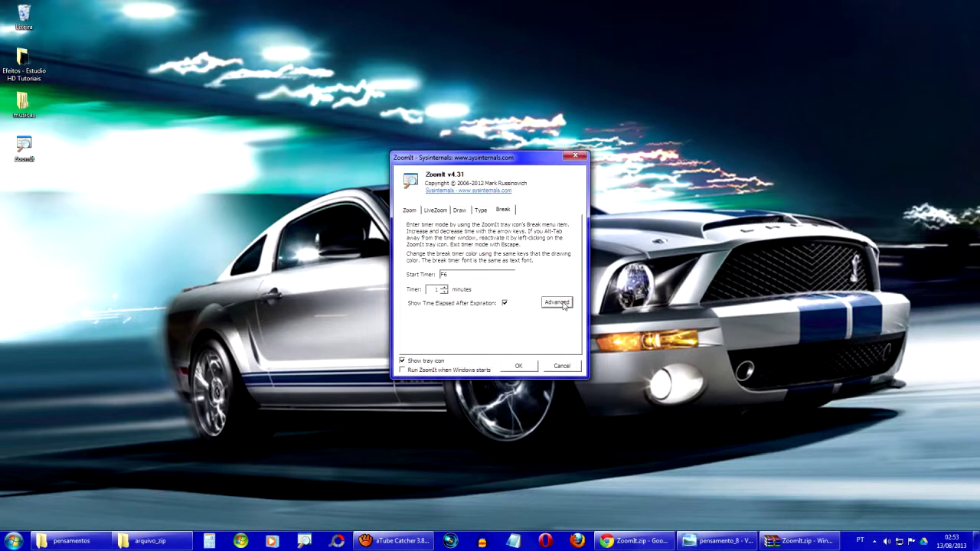
{"action": "left_click", "coordinate": [557, 302]}
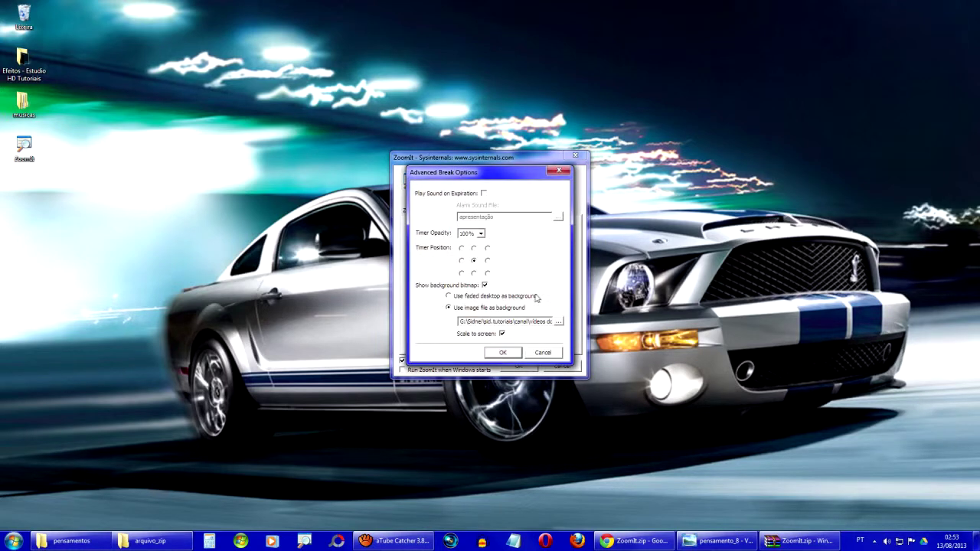
{"action": "left_click", "coordinate": [483, 195]}
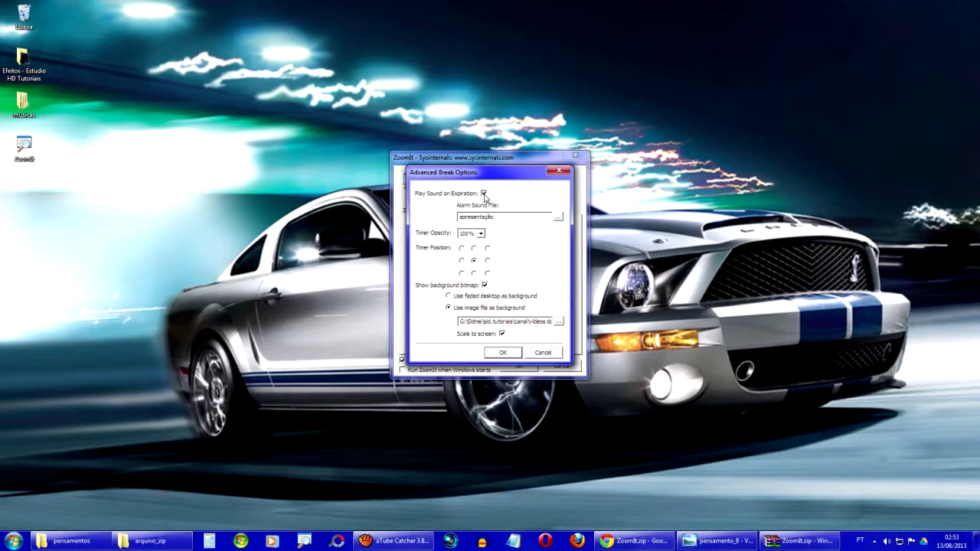
{"action": "left_click", "coordinate": [558, 217]}
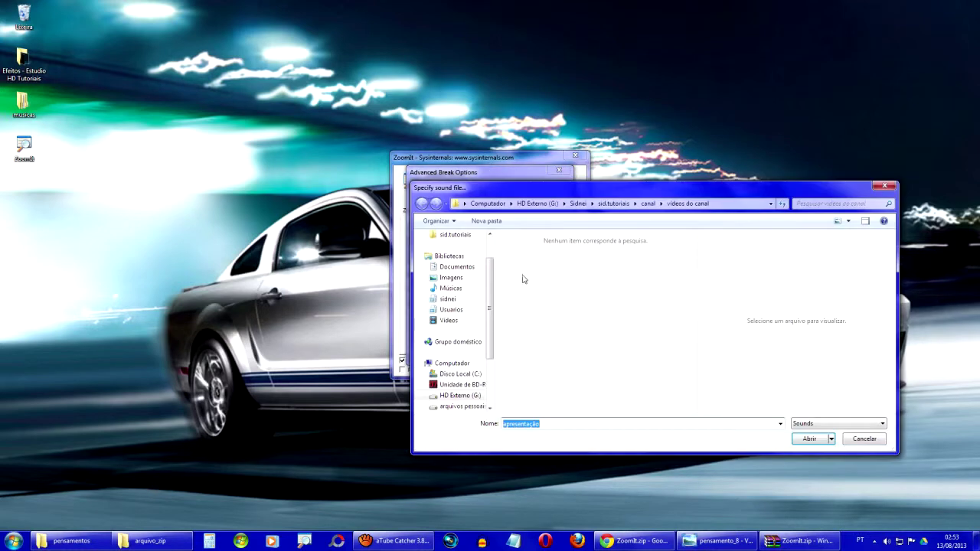
{"action": "left_click", "coordinate": [816, 423]}
{"action": "left_click", "coordinate": [818, 431]}
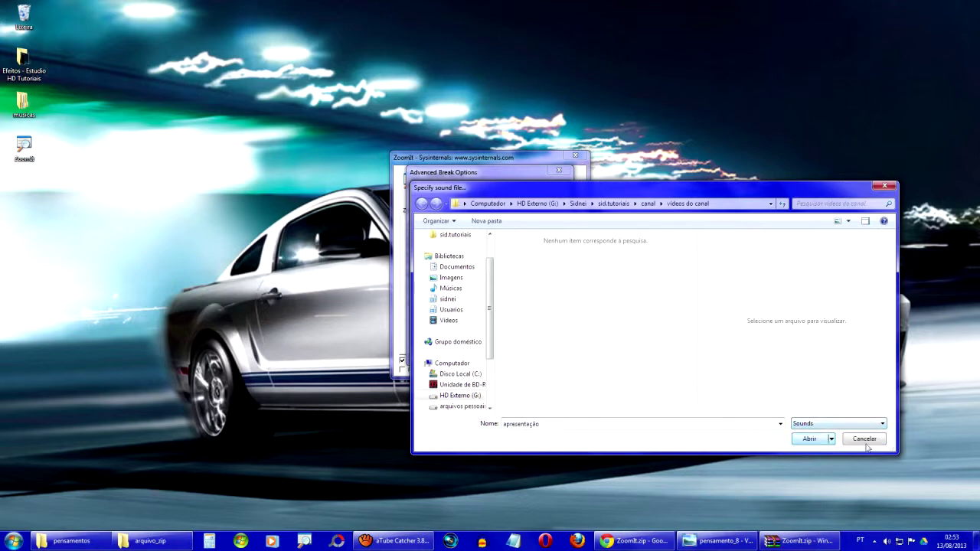
{"action": "left_click", "coordinate": [865, 444]}
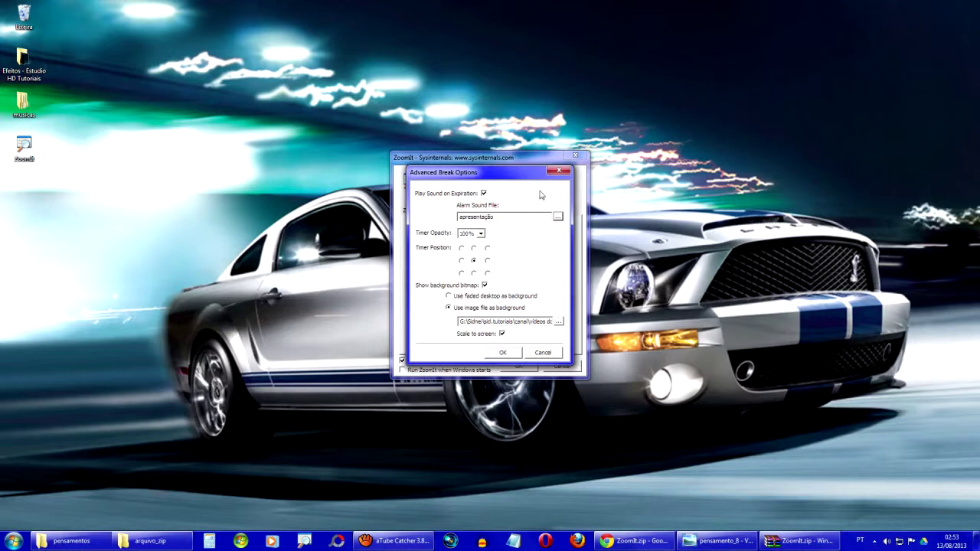
{"action": "left_click", "coordinate": [484, 193]}
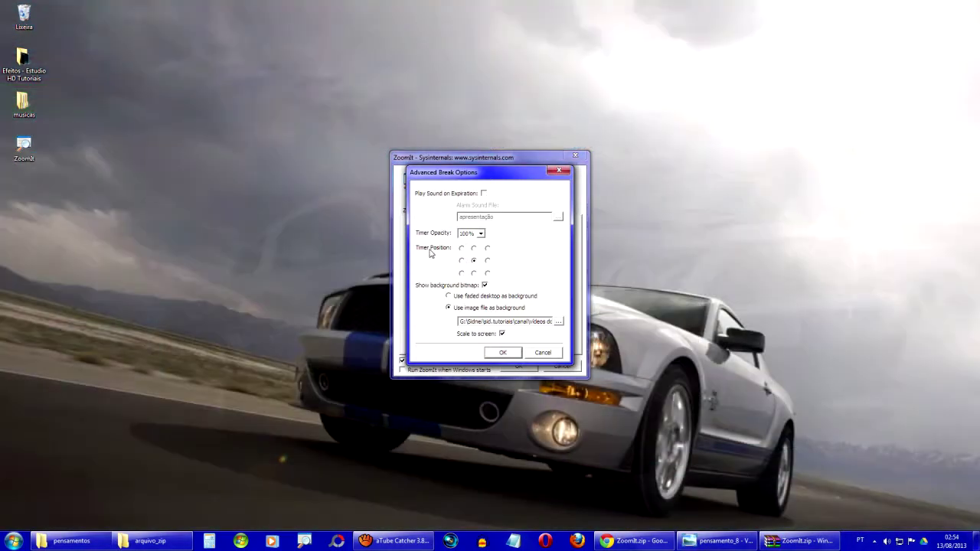
Compare the faded desktop and image file background choices, keep the image file for the break timer, and save ZoomIt's options
{"action": "left_click", "coordinate": [450, 297]}
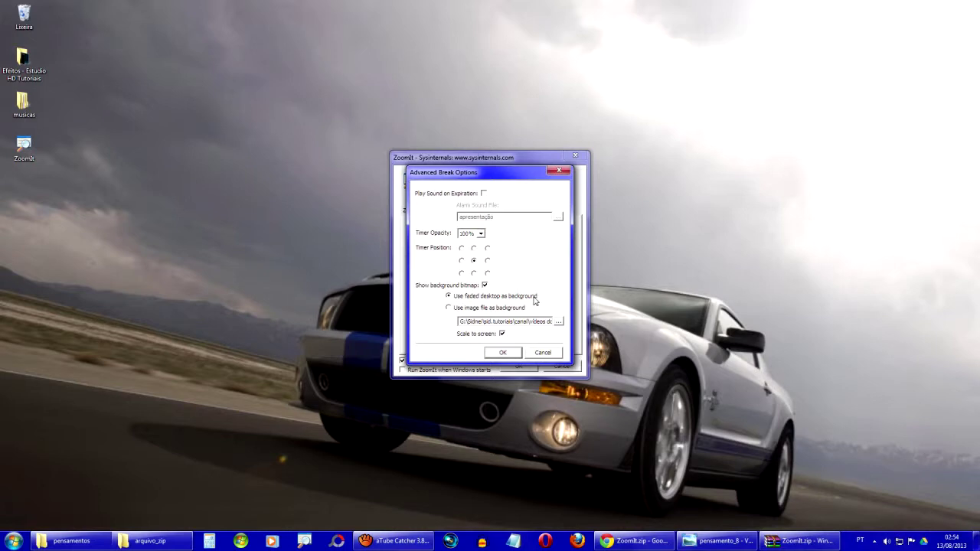
{"action": "left_click", "coordinate": [449, 308]}
{"action": "left_click", "coordinate": [557, 323]}
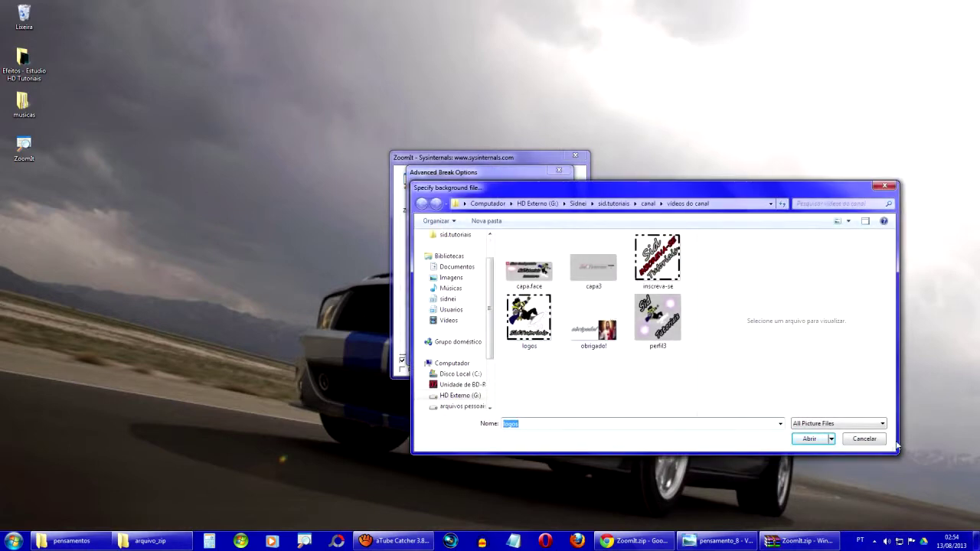
{"action": "left_click", "coordinate": [877, 440]}
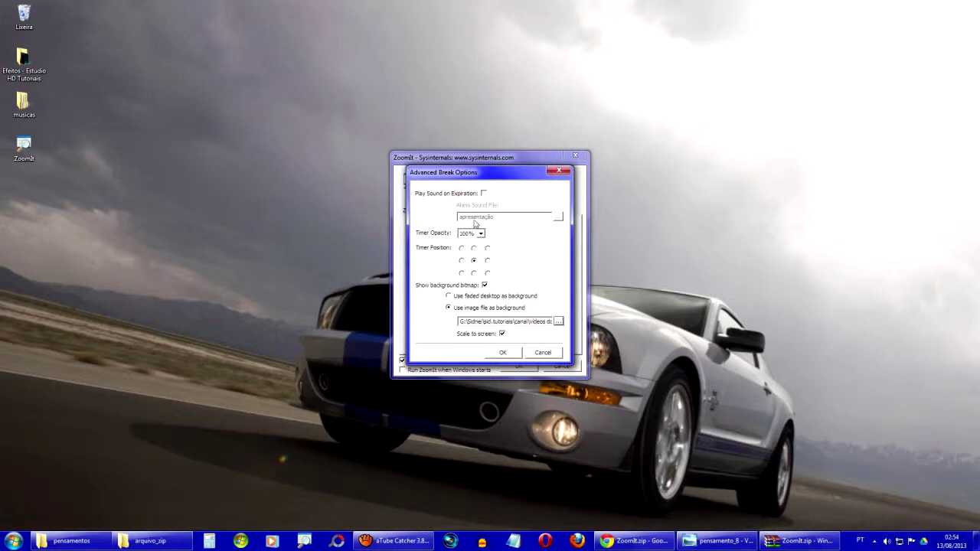
{"action": "left_click", "coordinate": [504, 353]}
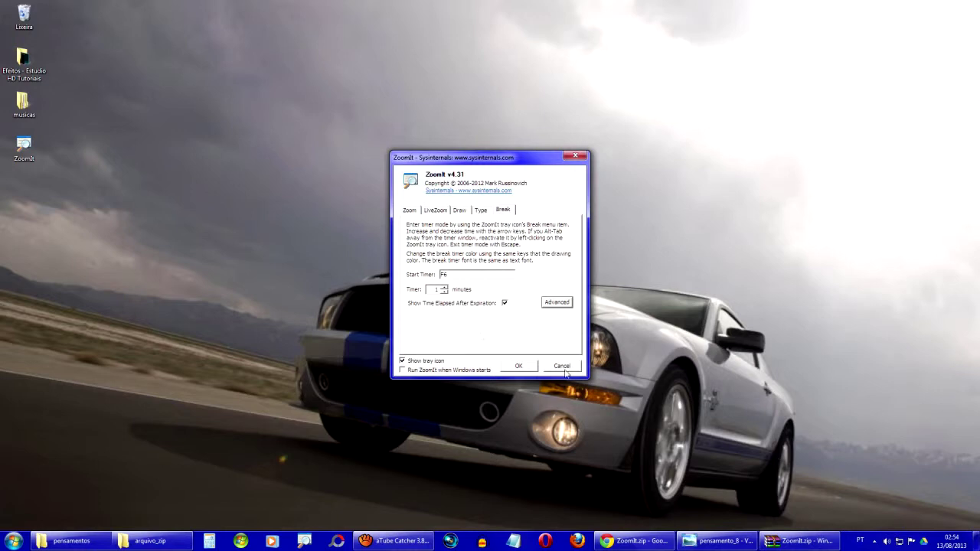
{"action": "left_click", "coordinate": [519, 367]}
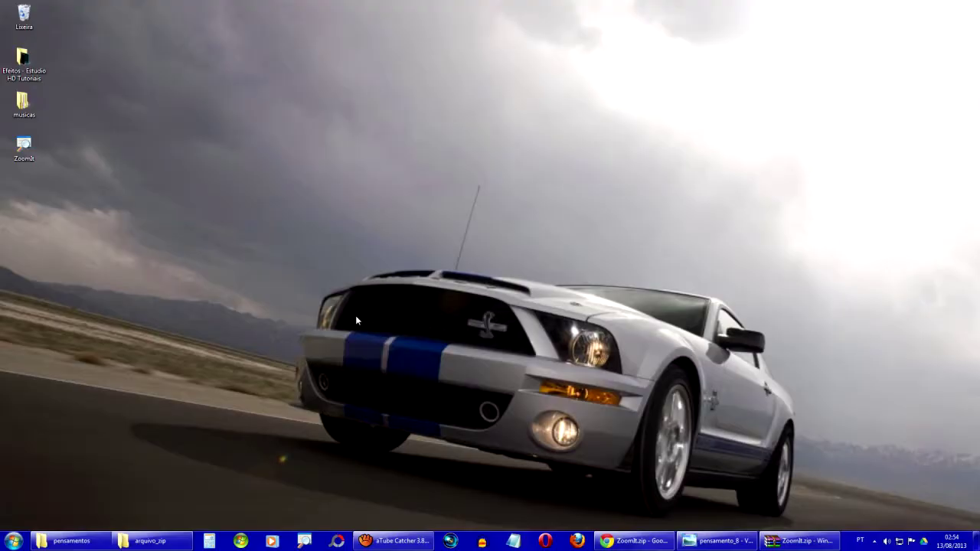
Test live zoom on the desktop icons by opening and dismissing the context menu of the Efeitos - Estudio HD Tutoriais folder
{"action": "key", "text": "ctrl+1"}
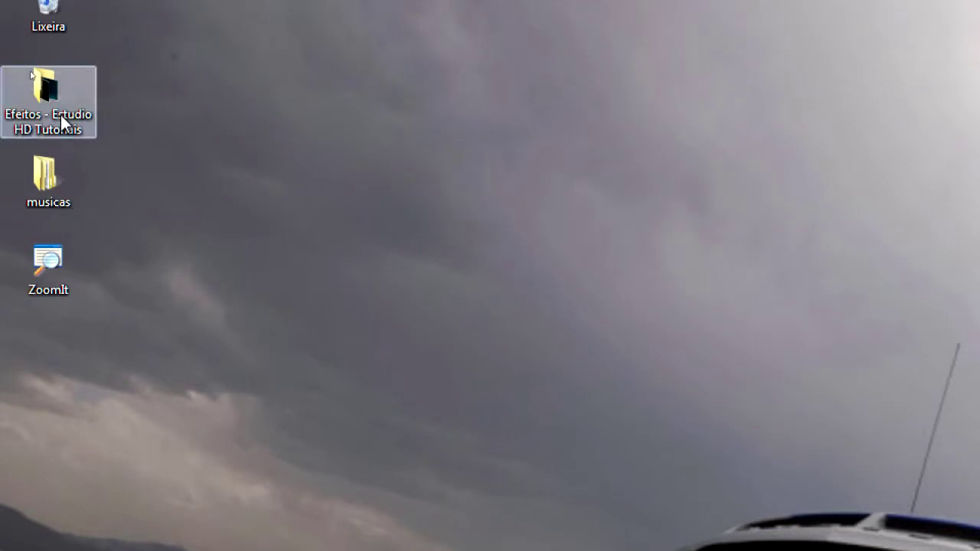
{"action": "right_click", "coordinate": [61, 117]}
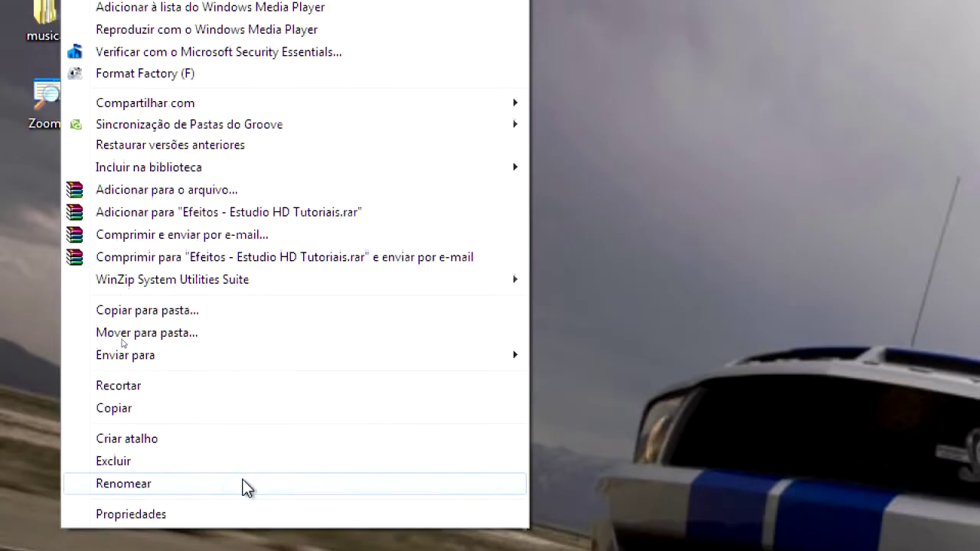
{"action": "left_click", "coordinate": [238, 369]}
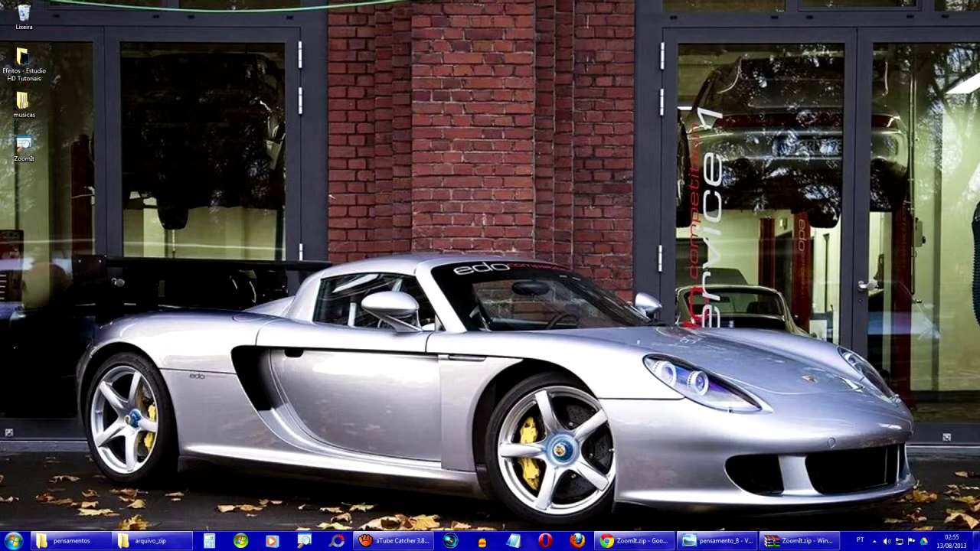
Zoom in on the desktop, circle the ZoomIt icon in red, erase the drawing, and return to the normal view
{"action": "key", "text": "ctrl+1"}
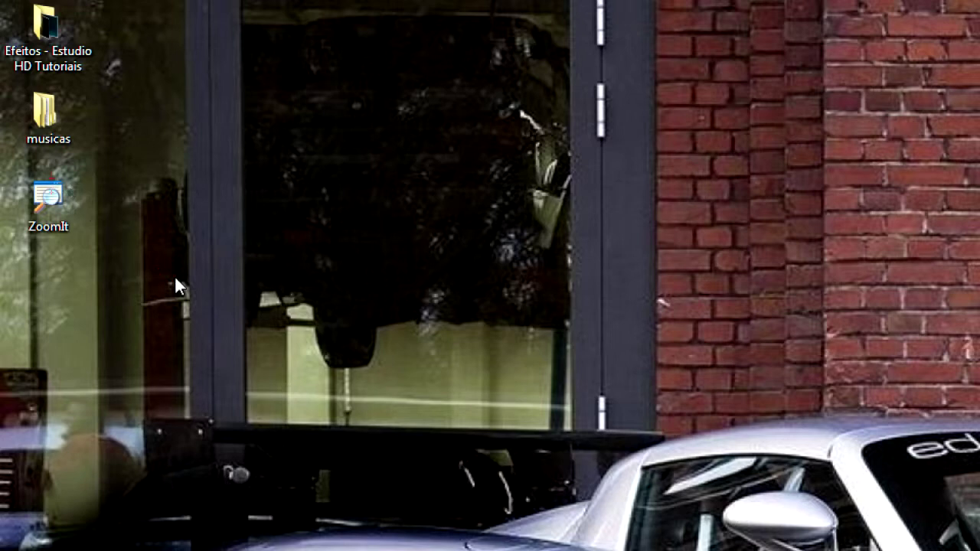
{"action": "mouse_move", "coordinate": [42, 169]}
{"action": "left_mouse_down"}
{"action": "mouse_move", "coordinate": [4, 176]}
{"action": "mouse_move", "coordinate": [6, 222]}
{"action": "mouse_move", "coordinate": [31, 257]}
{"action": "mouse_move", "coordinate": [93, 234]}
{"action": "mouse_move", "coordinate": [86, 176]}
{"action": "mouse_move", "coordinate": [50, 170]}
{"action": "left_mouse_up"}
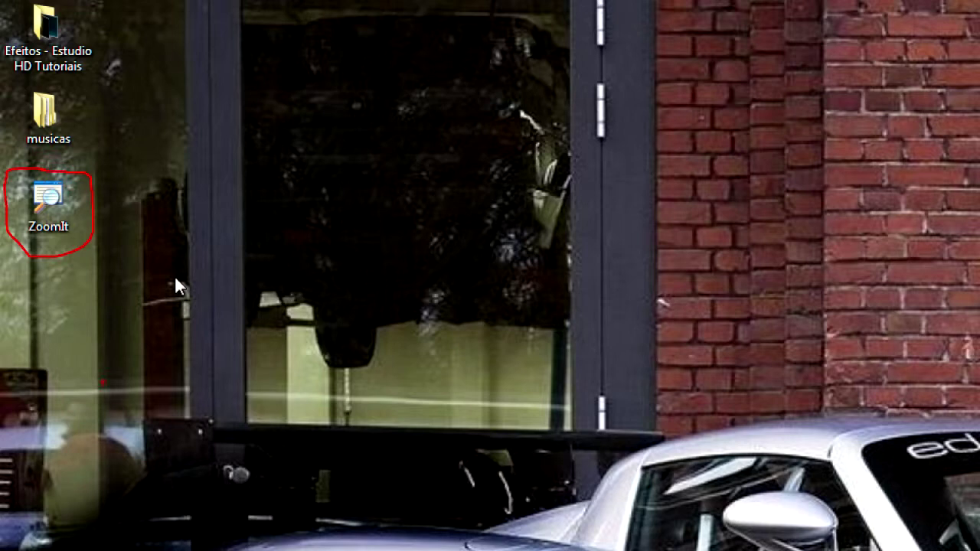
{"action": "key", "text": "e"}
{"action": "key", "text": "Escape"}
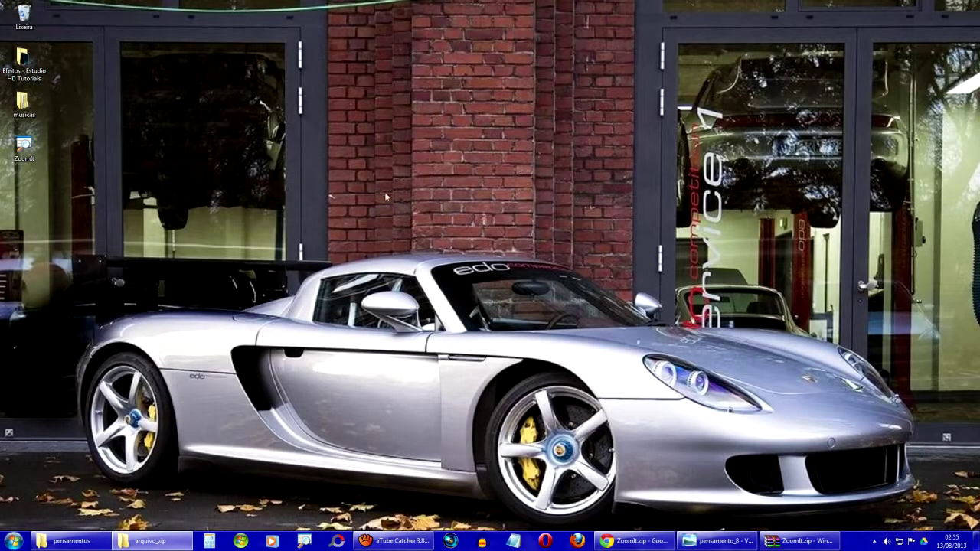
Run the break timer over its background image, exit it, and switch to the pensamento_8 picture in Windows Photo Viewer
{"action": "key", "text": "ctrl+3"}
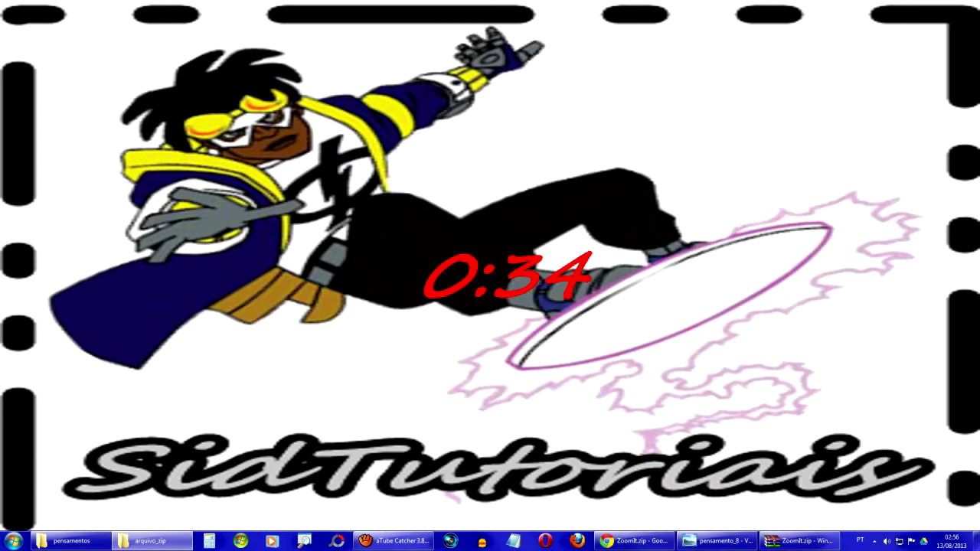
{"action": "key", "text": "Escape"}
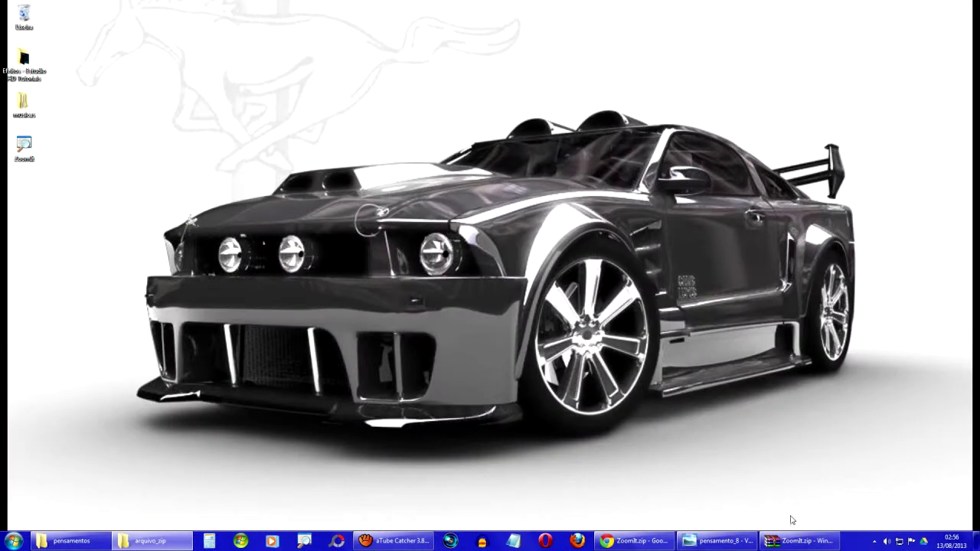
{"action": "left_click", "coordinate": [711, 542]}
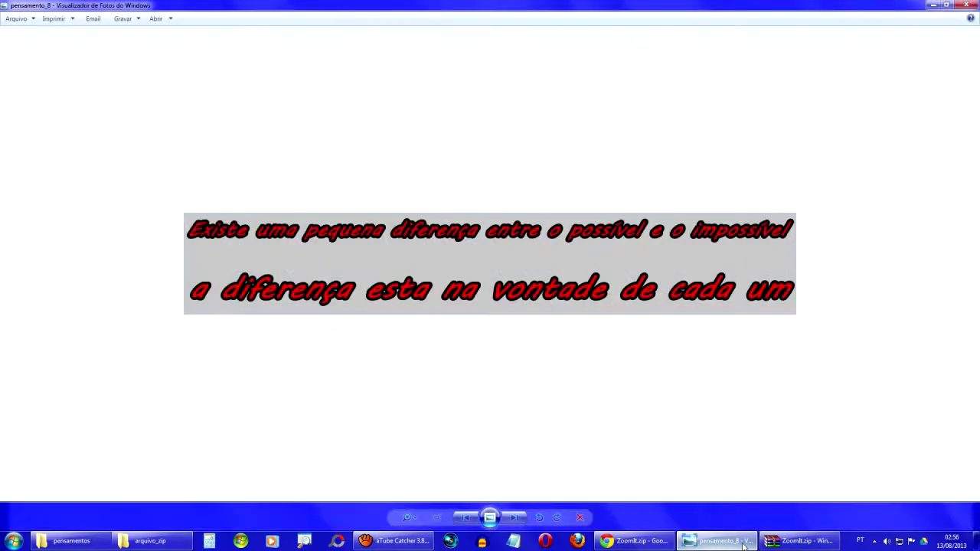